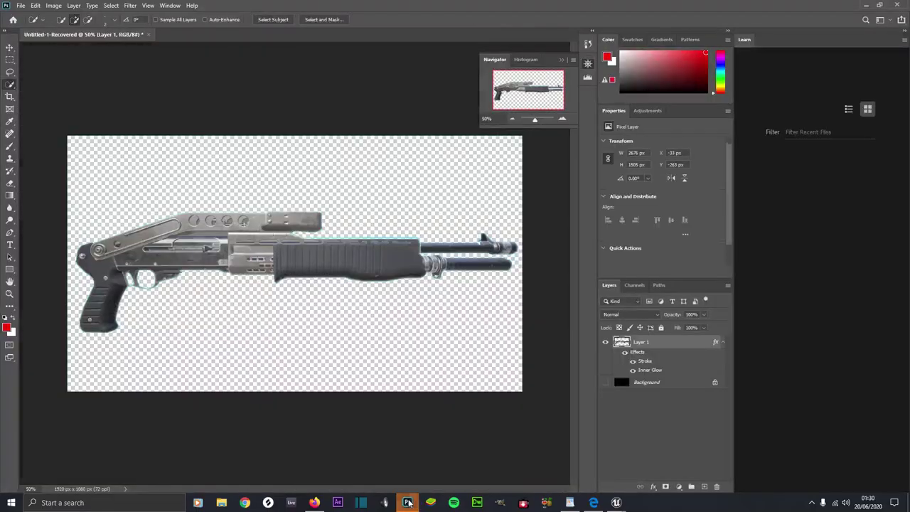
# Step: Switch to the Unreal Engine mesh editor and frame the whole Assault_Rifle_A side-on in the preview viewport
pyautogui.moveTo(409, 503)
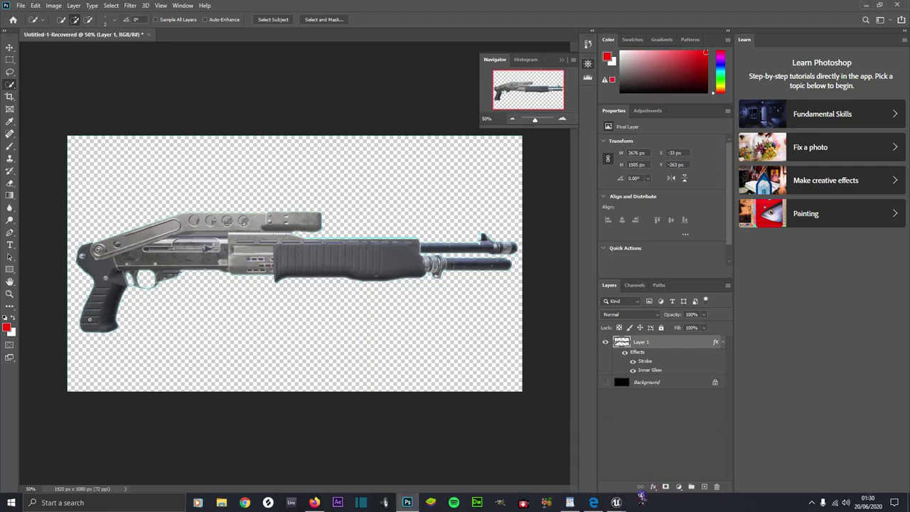
pyautogui.moveTo(617, 503)
pyautogui.click(660, 473)
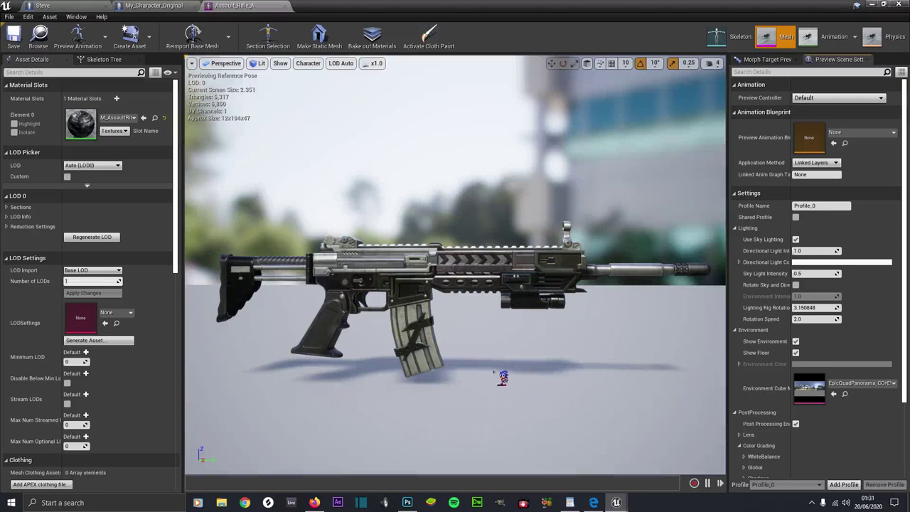
pyautogui.moveTo(493, 372); pyautogui.dragTo(494, 351)
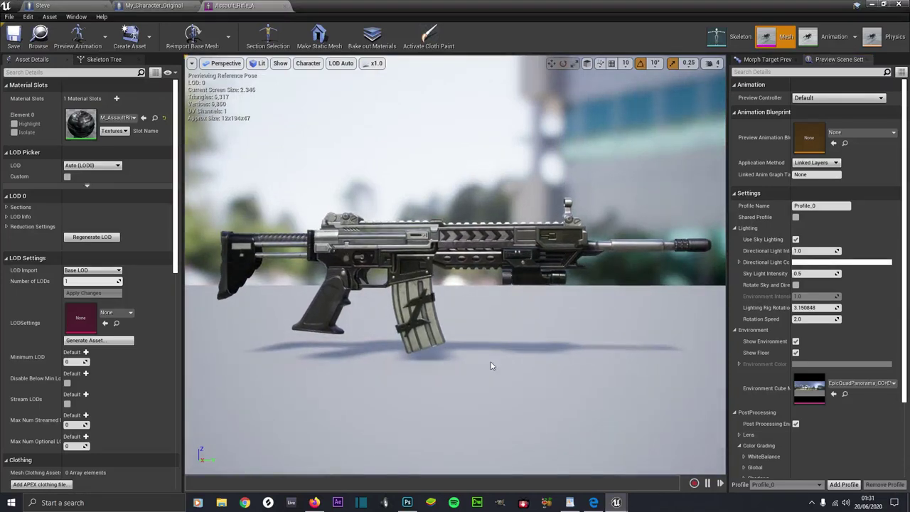
pyautogui.moveTo(495, 351); pyautogui.dragTo(495, 357)
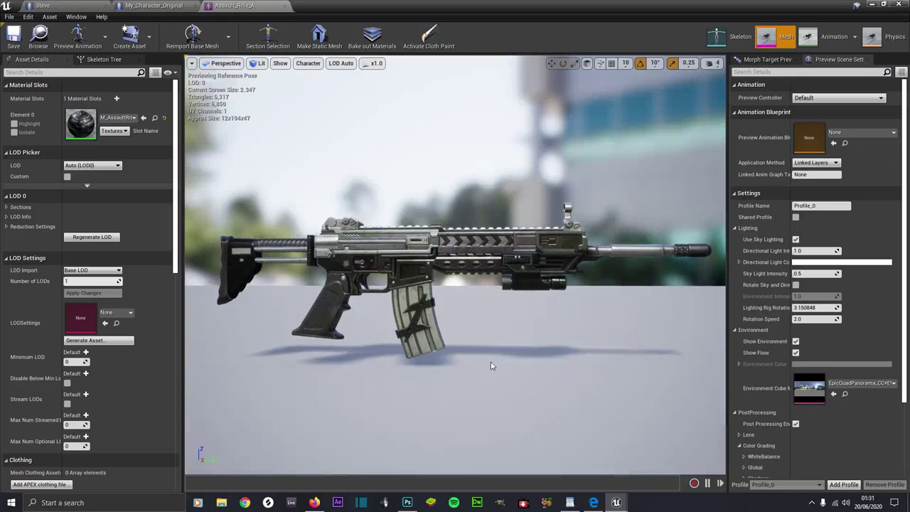
pyautogui.moveTo(491, 317); pyautogui.dragTo(495, 358)
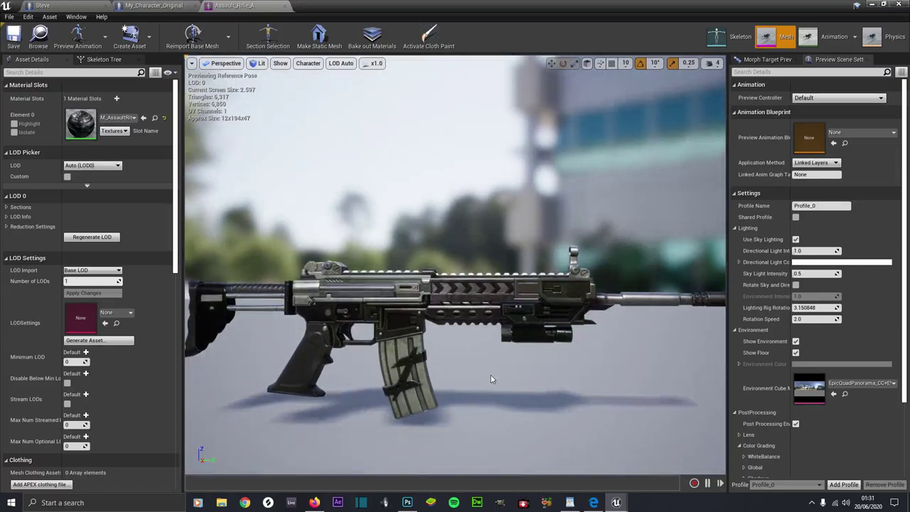
pyautogui.scroll(-1, 455, 319)
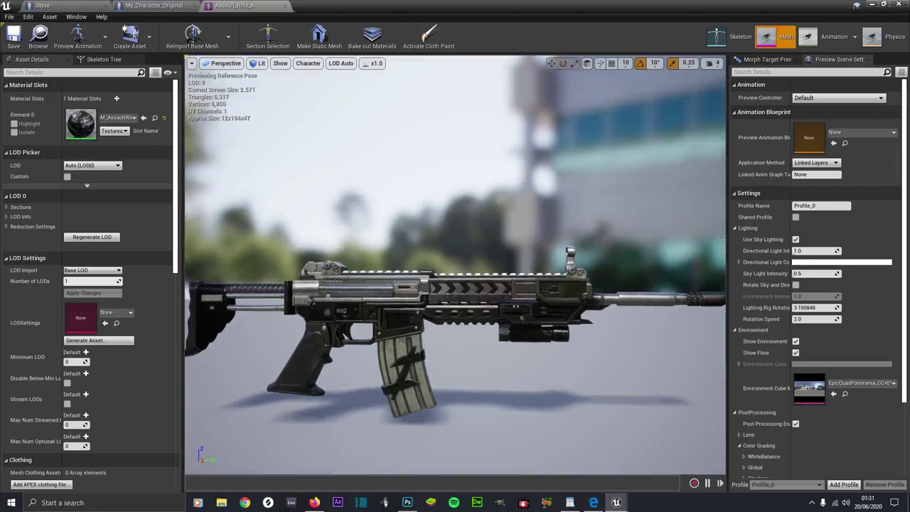
pyautogui.moveTo(491, 375)
pyautogui.mouseDown()
pyautogui.moveTo(480, 348)
pyautogui.moveTo(490, 387)
pyautogui.moveTo(490, 379)
pyautogui.mouseUp()
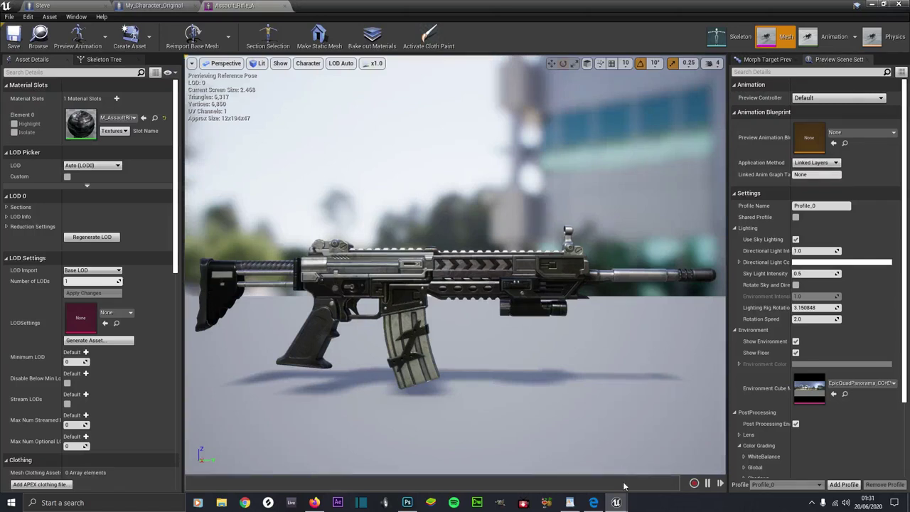
# Step: Switch to Photoshop and duplicate the black Background layer of Untitled-1 as Background copy
pyautogui.moveTo(617, 503)
pyautogui.moveTo(416, 506)
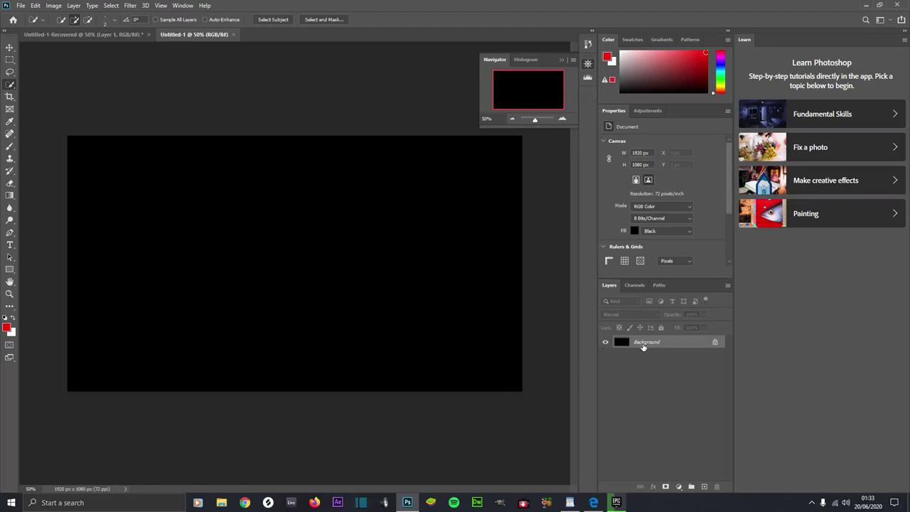
pyautogui.rightClick(644, 346)
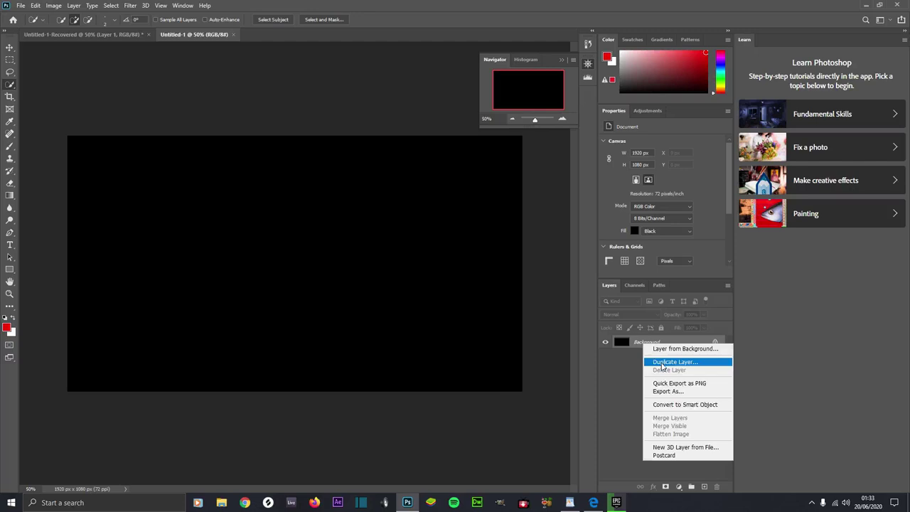
pyautogui.click(661, 363)
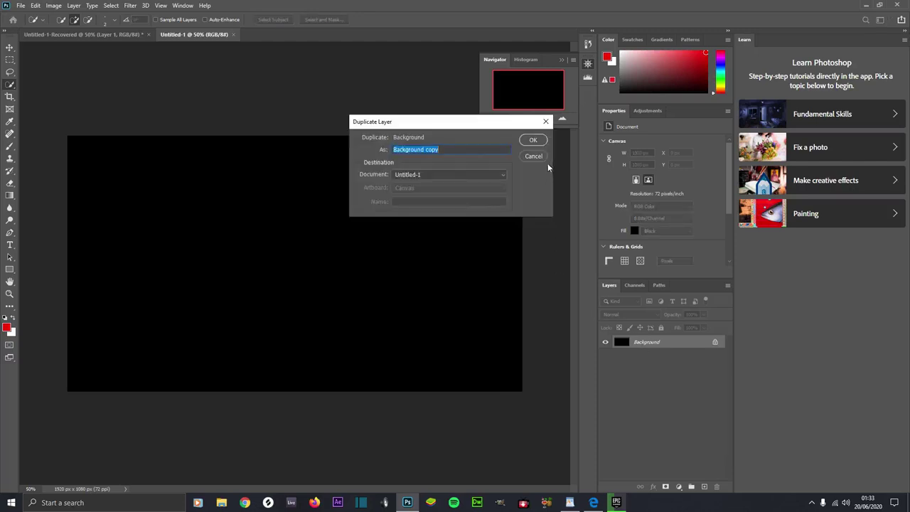
pyautogui.click(538, 142)
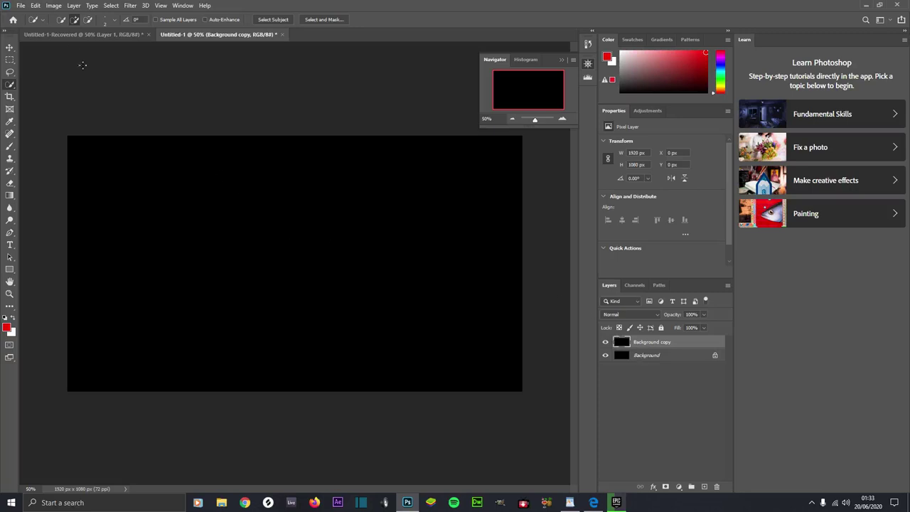
# Step: Paste the captured rifle screenshot as a new layer above Background copy and have the Navigator showing
pyautogui.click(35, 6)
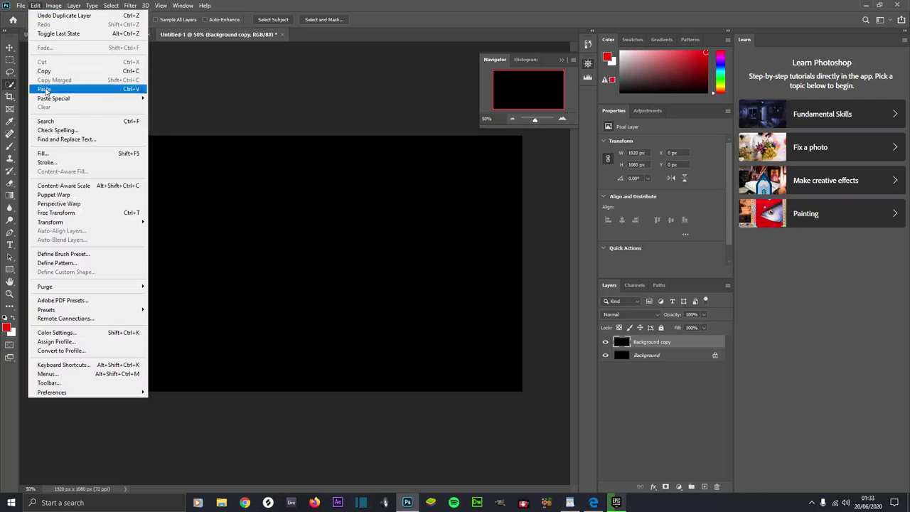
pyautogui.click(44, 89)
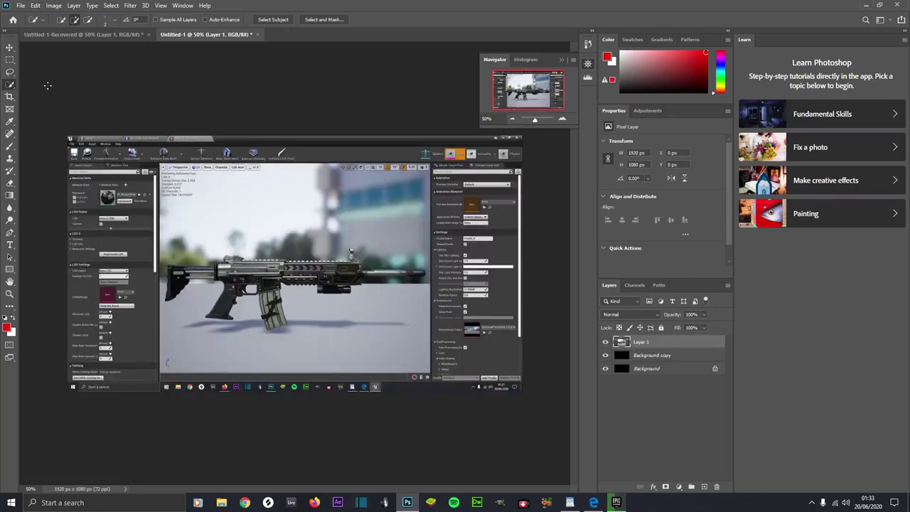
pyautogui.click(182, 6)
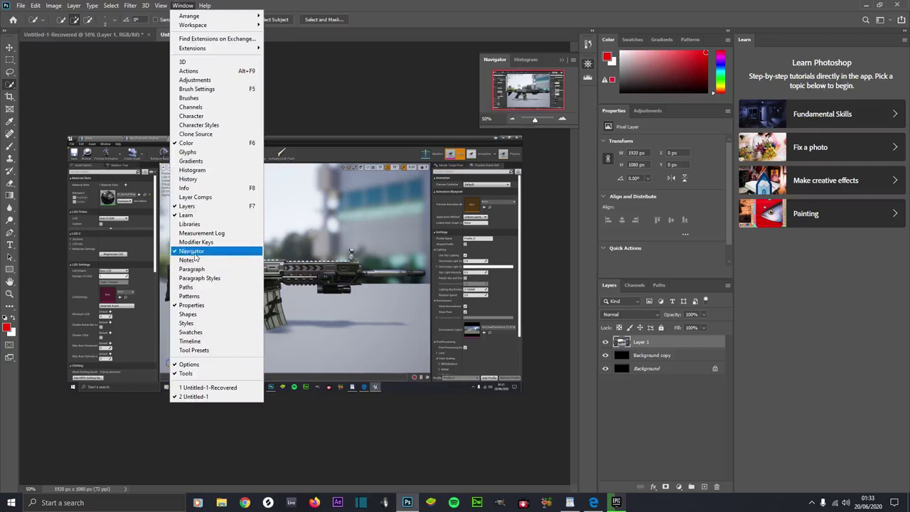
pyautogui.click(222, 251)
pyautogui.moveTo(534, 120)
pyautogui.mouseDown()
pyautogui.moveTo(546, 121)
pyautogui.moveTo(535, 123)
pyautogui.mouseUp()
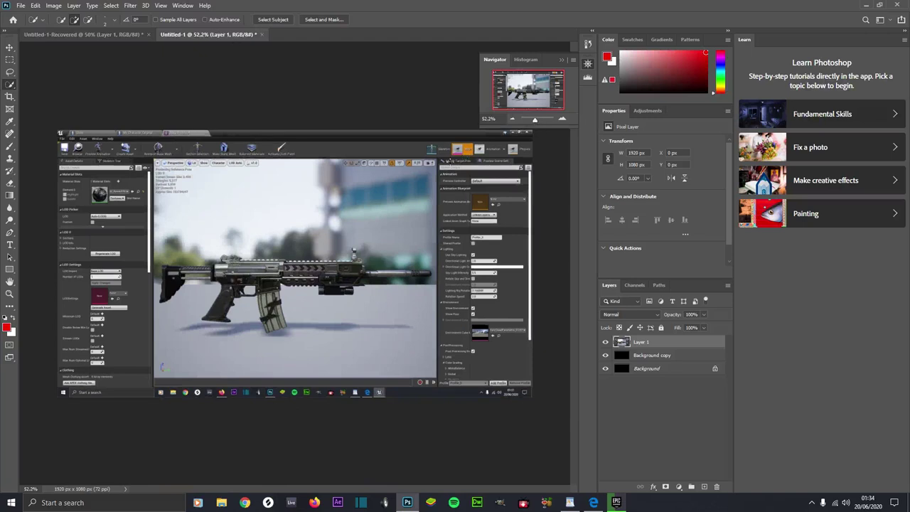
# Step: Scale the pasted screenshot layer proportionally to about 171% and position it so the rifle spans the full canvas width
pyautogui.click(35, 5)
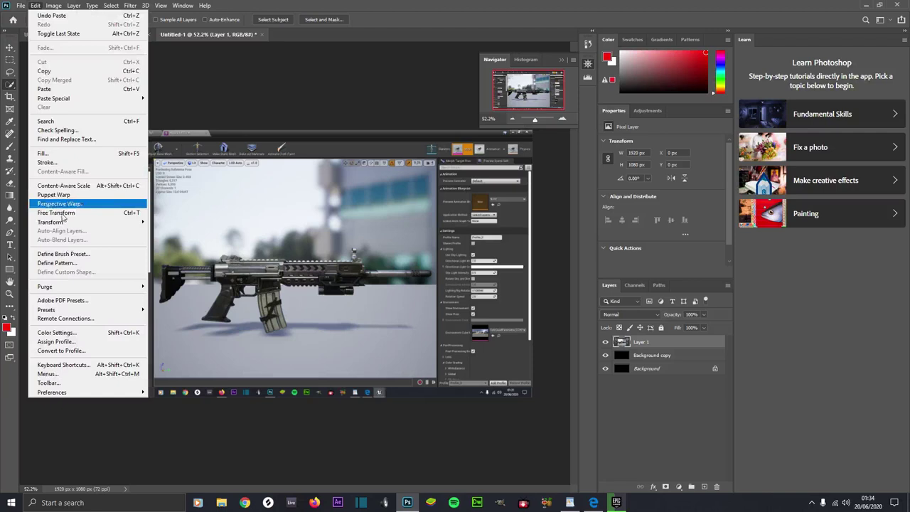
pyautogui.moveTo(55, 227)
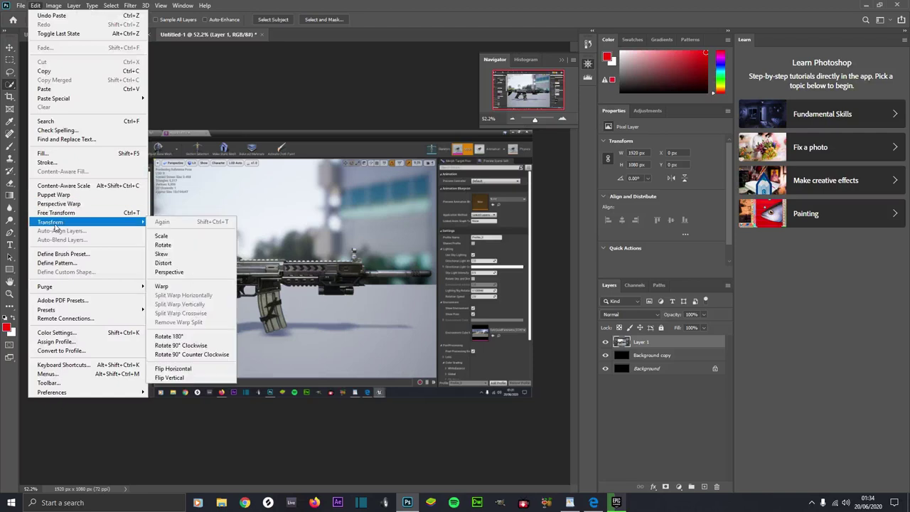
pyautogui.click(175, 238)
pyautogui.moveTo(531, 131); pyautogui.dragTo(728, 14)
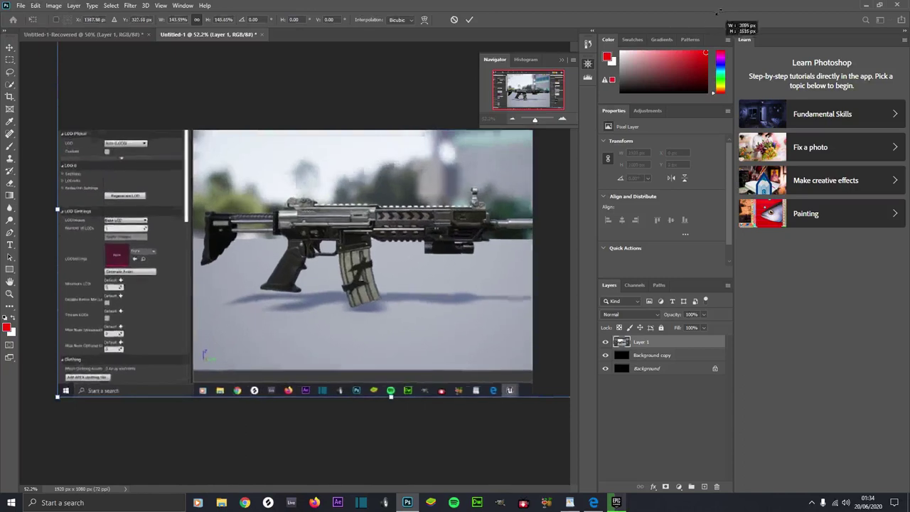
pyautogui.moveTo(415, 196); pyautogui.dragTo(307, 199)
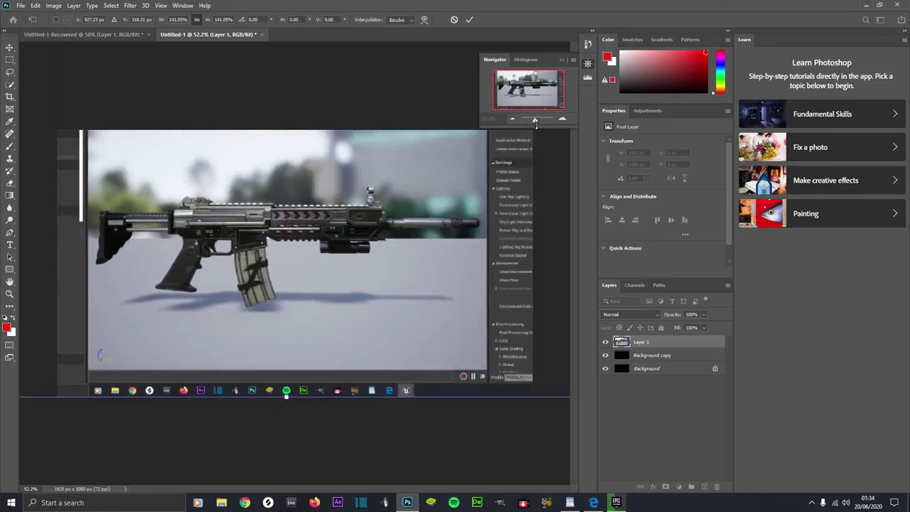
pyautogui.moveTo(534, 119); pyautogui.dragTo(533, 119)
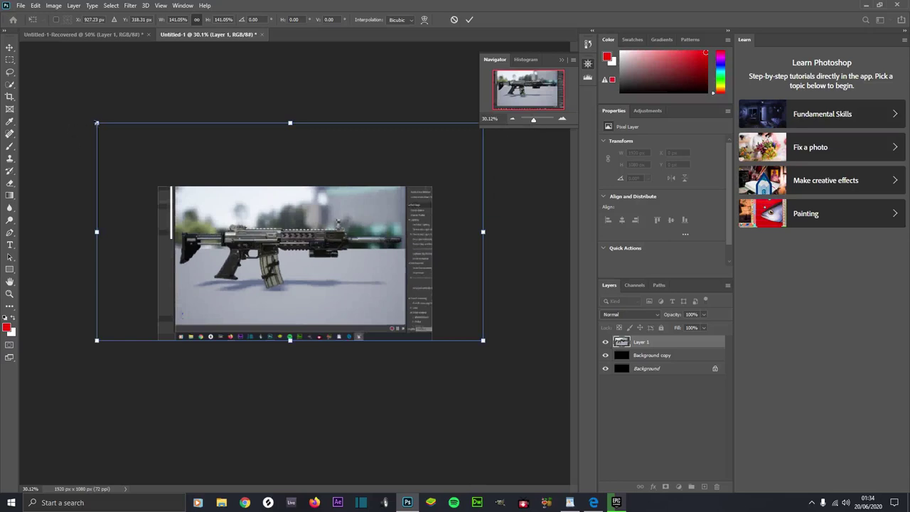
pyautogui.moveTo(97, 123); pyautogui.dragTo(43, 94)
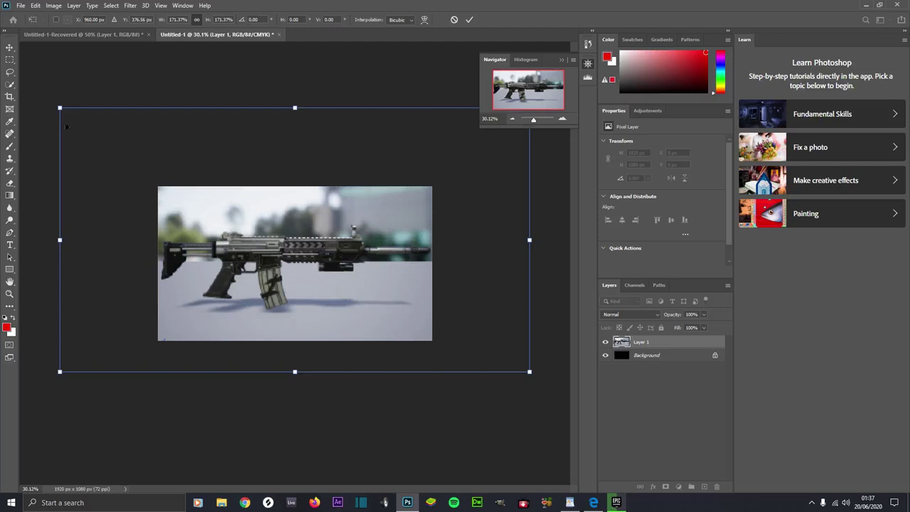
# Step: Select the background above and below the rifle using the Quick Selection tool at 16 px, subtracting the stock from the selection
pyautogui.click(9, 85)
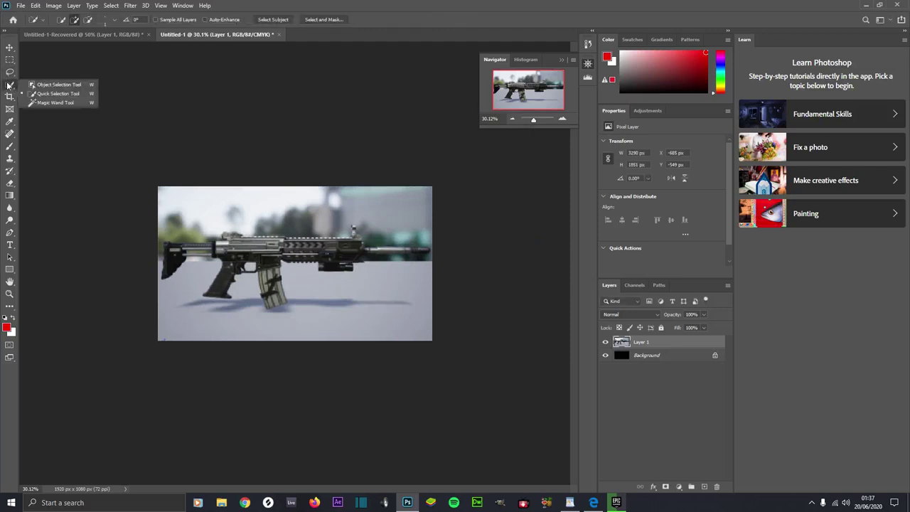
pyautogui.click(44, 94)
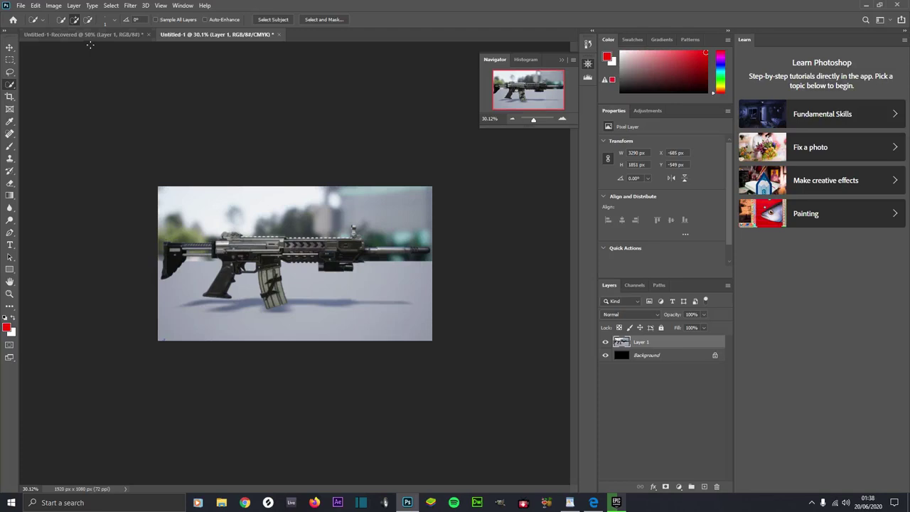
pyautogui.click(114, 25)
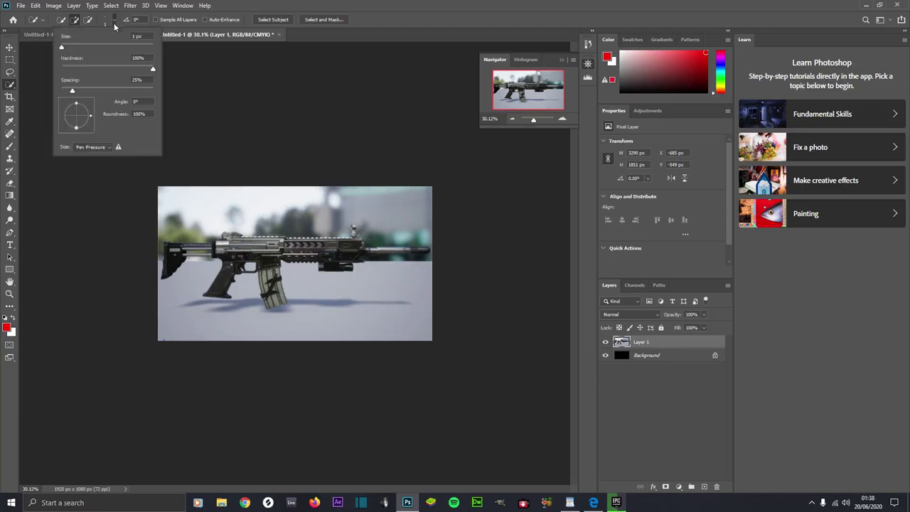
pyautogui.moveTo(61, 47); pyautogui.dragTo(69, 50)
pyautogui.moveTo(168, 197)
pyautogui.mouseDown()
pyautogui.moveTo(274, 231)
pyautogui.moveTo(331, 214)
pyautogui.moveTo(349, 229)
pyautogui.moveTo(356, 212)
pyautogui.mouseUp()
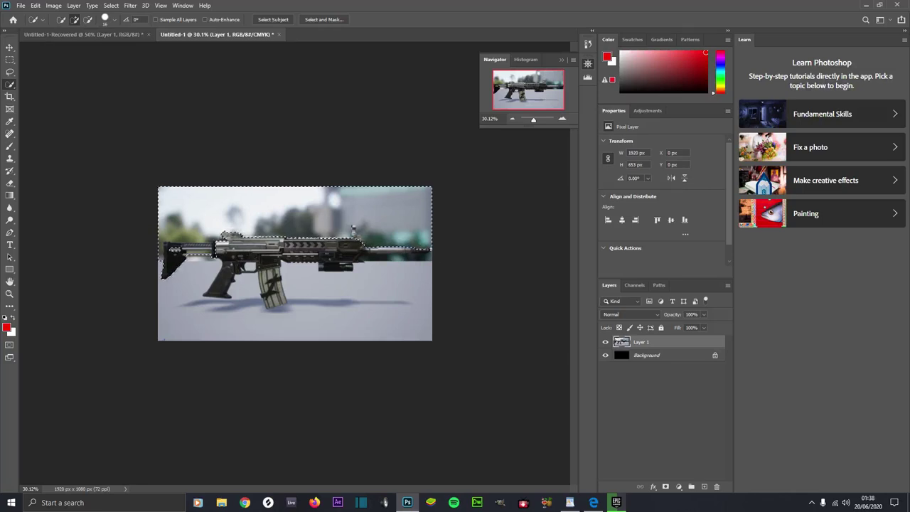
pyautogui.moveTo(426, 279)
pyautogui.mouseDown()
pyautogui.moveTo(399, 334)
pyautogui.moveTo(282, 312)
pyautogui.moveTo(308, 288)
pyautogui.moveTo(264, 312)
pyautogui.moveTo(263, 304)
pyautogui.mouseUp()
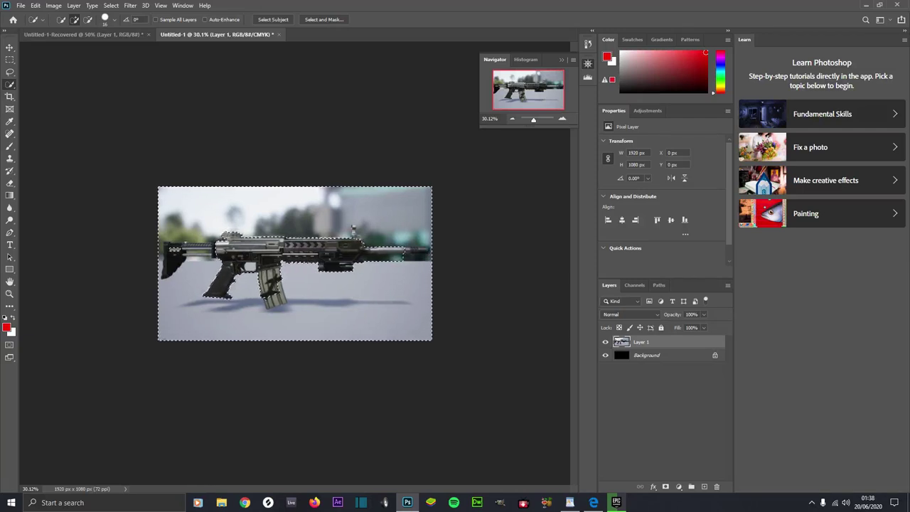
pyautogui.press('alt')
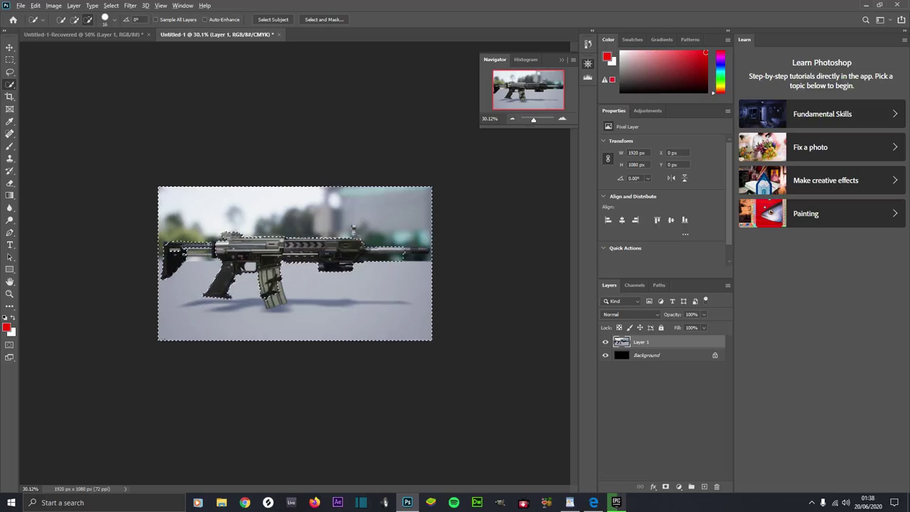
pyautogui.keyDown('alt'); pyautogui.click(175, 251); pyautogui.keyUp('alt')
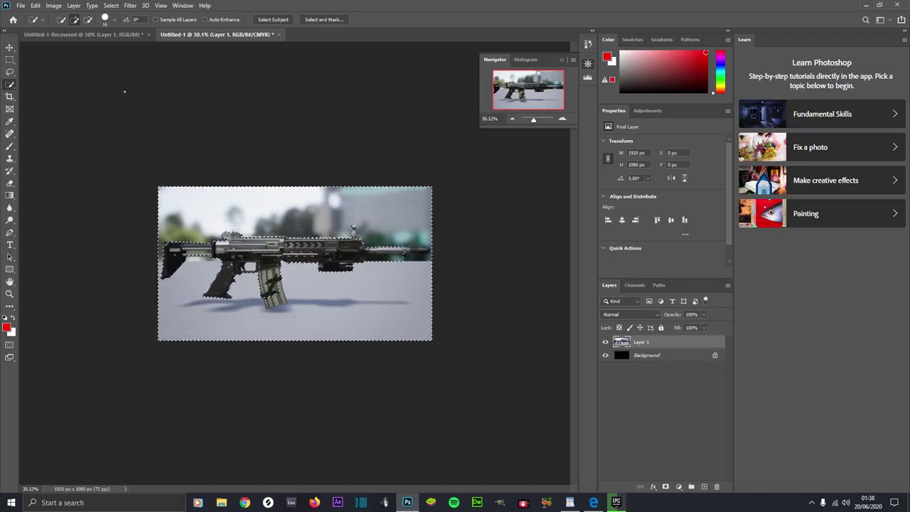
# Step: Reduce the Quick Selection brush to 1 px and subtract the rifle's rear and front sights from the background selection
pyautogui.click(114, 20)
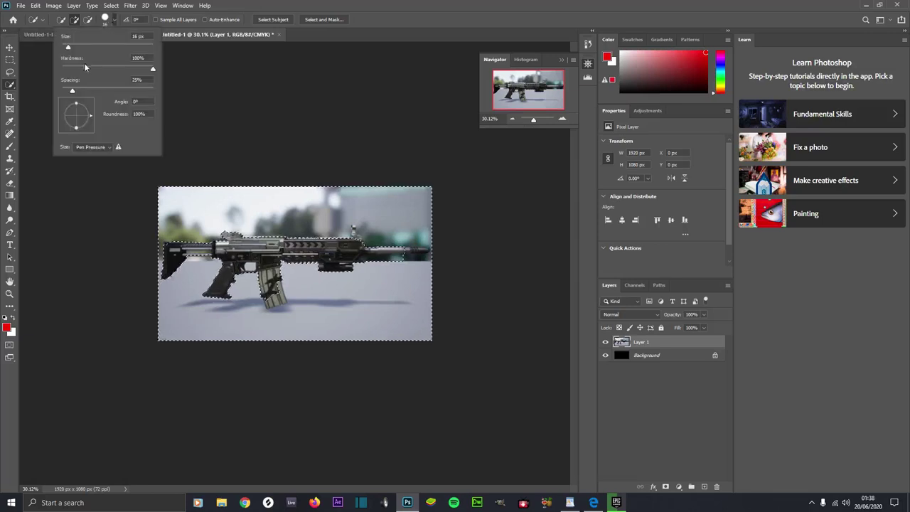
pyautogui.moveTo(68, 47); pyautogui.dragTo(41, 46)
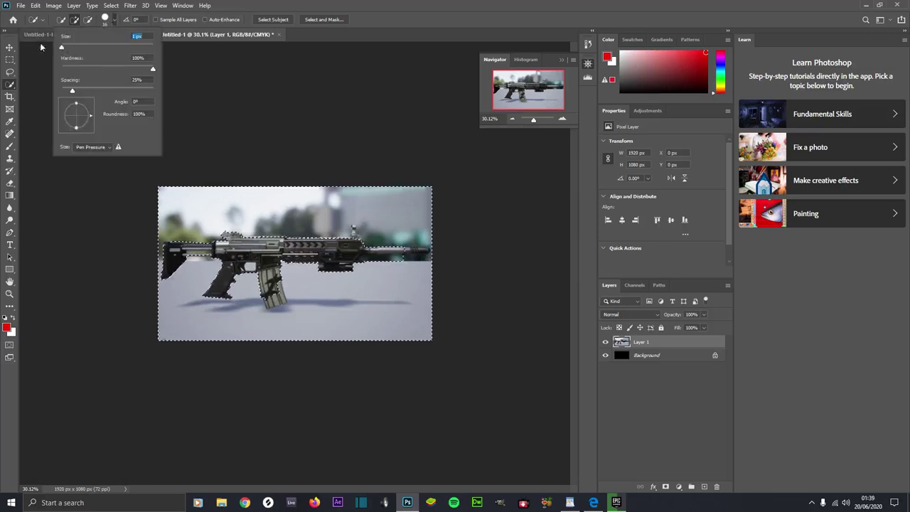
pyautogui.click(196, 121)
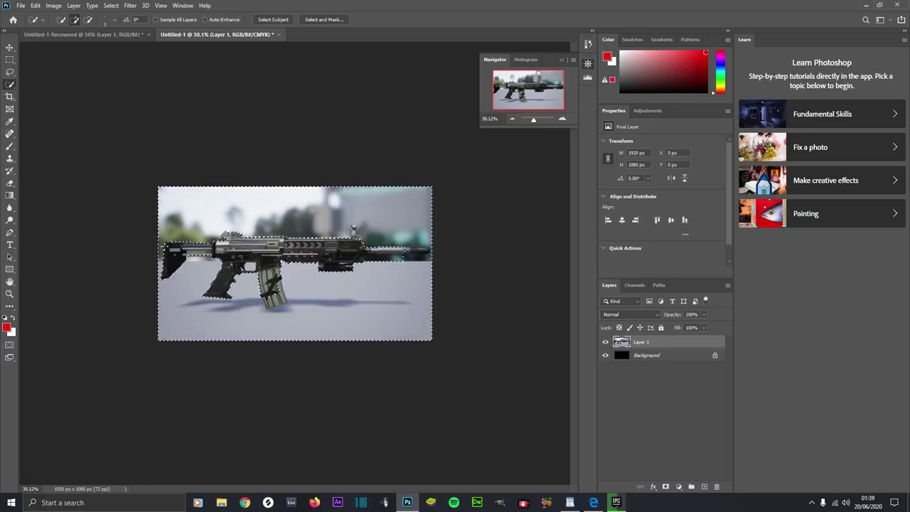
pyautogui.press('alt')
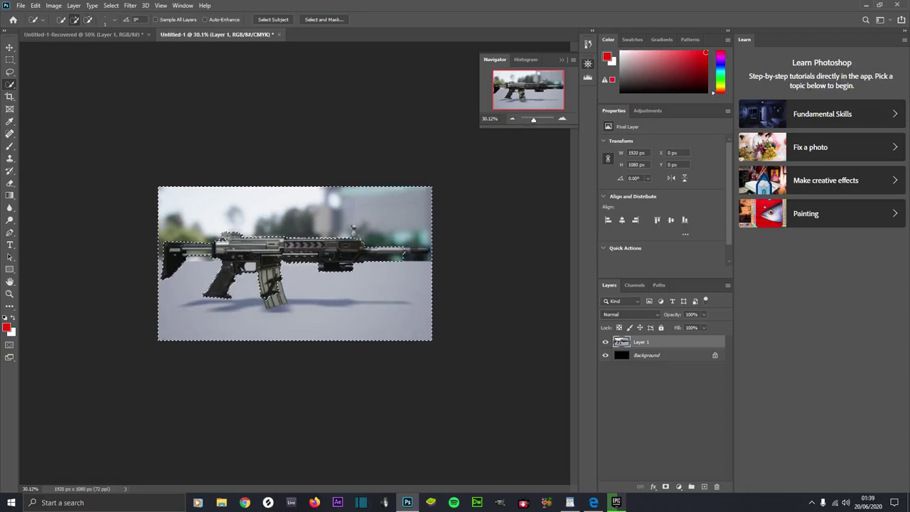
pyautogui.press('alt')
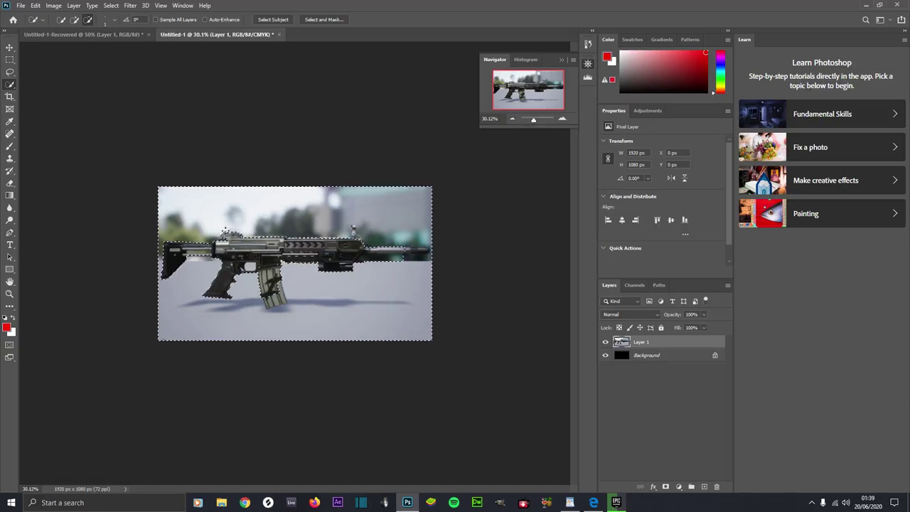
pyautogui.keyDown('alt'); pyautogui.click(225, 232); pyautogui.keyUp('alt')
pyautogui.press('alt')
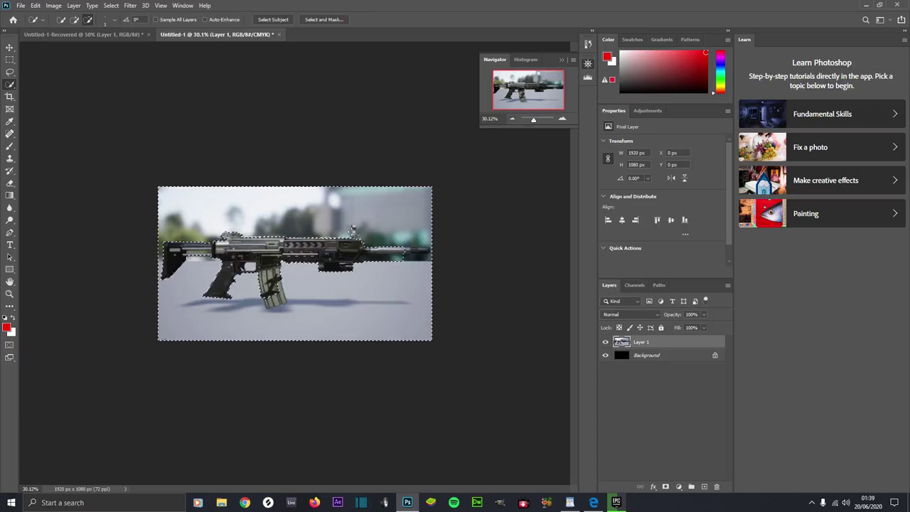
pyautogui.keyDown('alt'); pyautogui.click(352, 229); pyautogui.keyUp('alt')
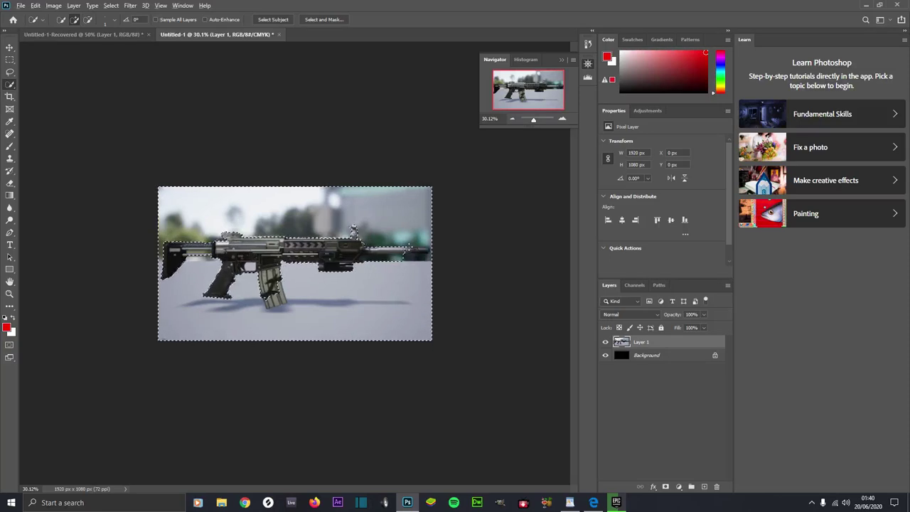
# Step: Finish excluding the barrel tip from the background selection, delete the selected background from Layer 1 and deselect
pyautogui.click(423, 248)
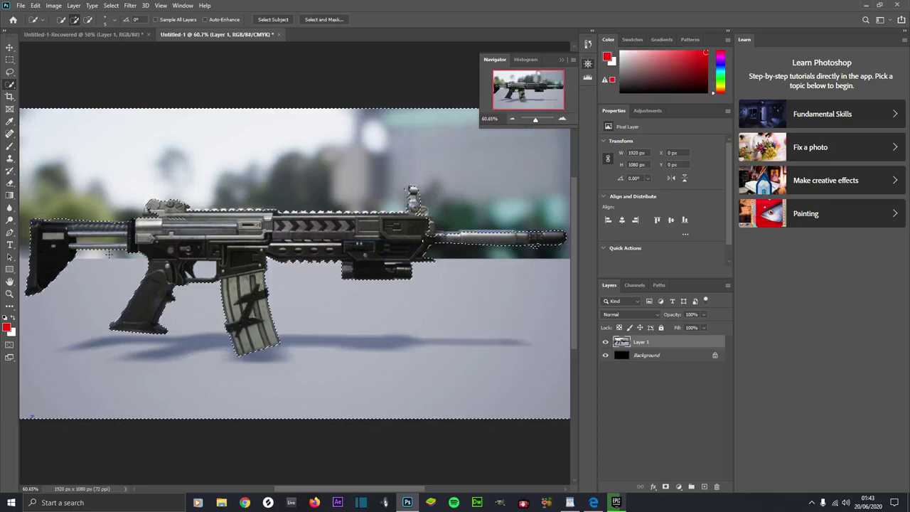
pyautogui.press('Delete')
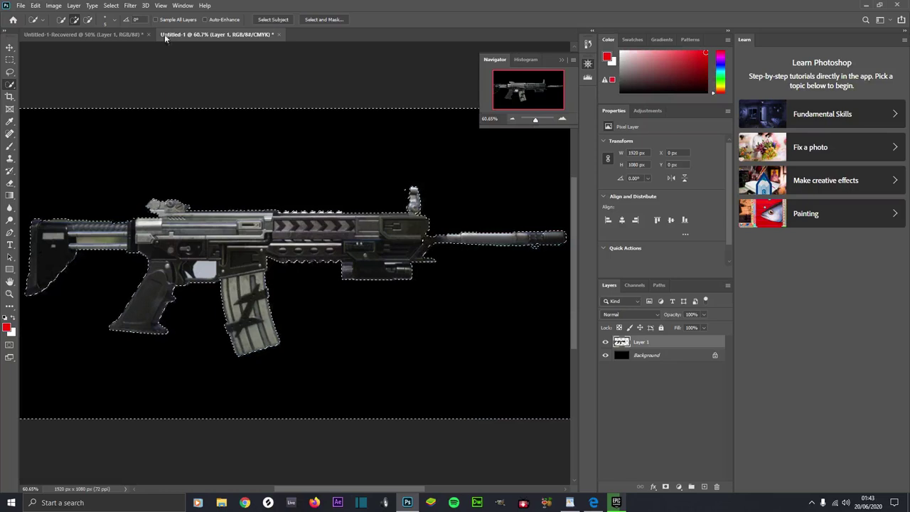
pyautogui.click(110, 5)
pyautogui.click(121, 25)
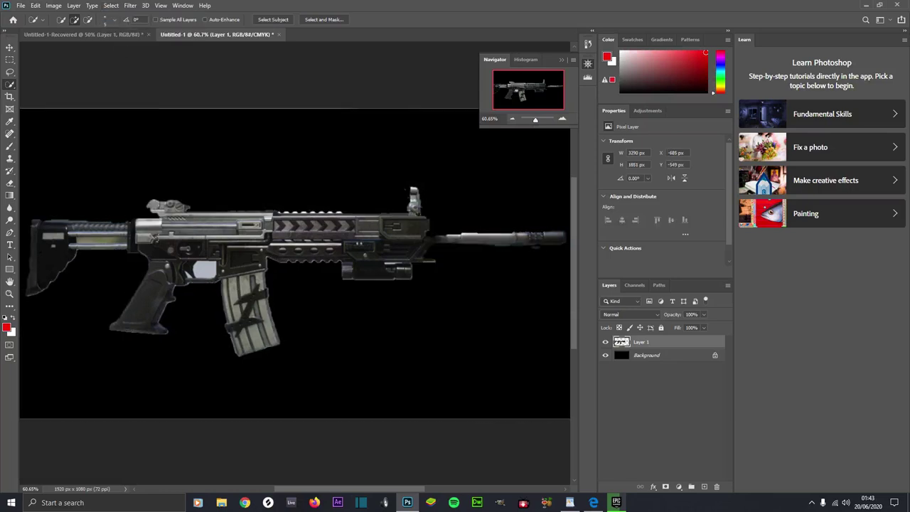
# Step: Remove the leftover background inside the trigger guard and in the small gap behind the trigger using Quick Selection
pyautogui.click(203, 268)
pyautogui.press('Delete')
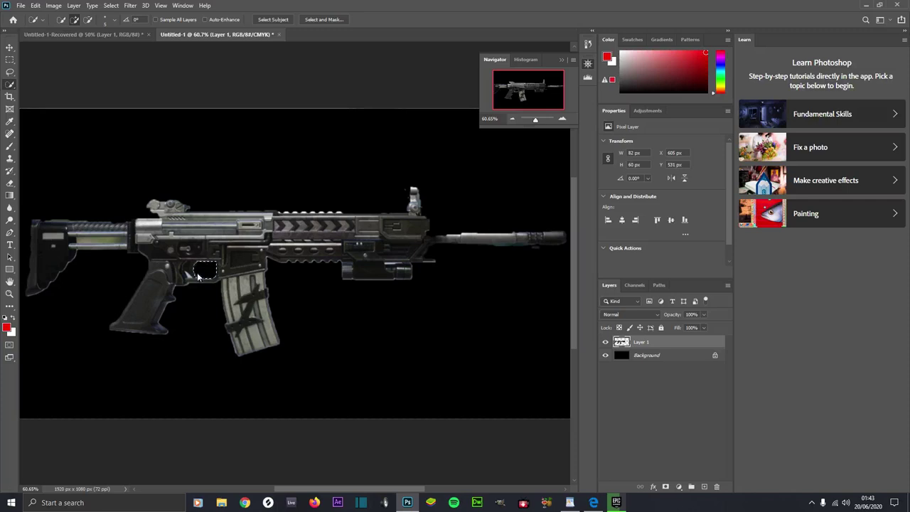
pyautogui.click(111, 6)
pyautogui.click(126, 25)
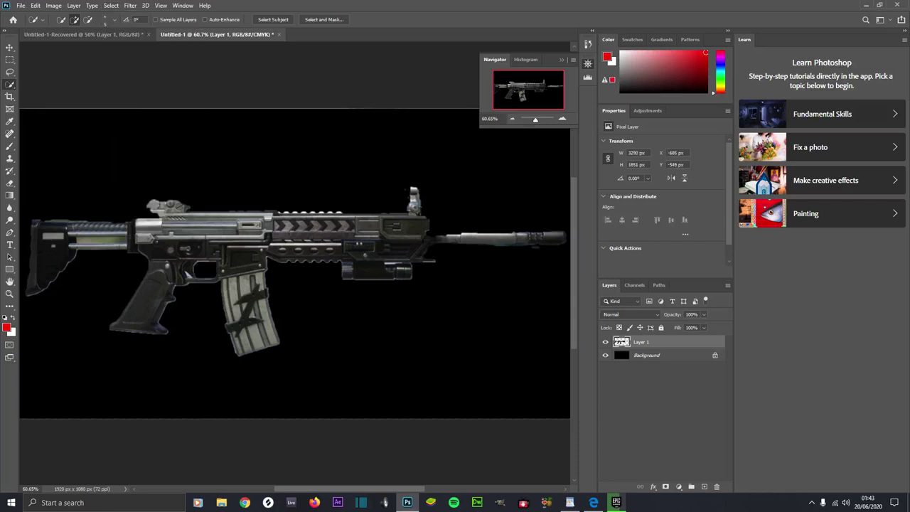
pyautogui.click(187, 276)
# Step: Add a cyan inside Stroke effect to Layer 1 at 100% opacity, slightly thicker than 1 px
pyautogui.rightClick(637, 343)
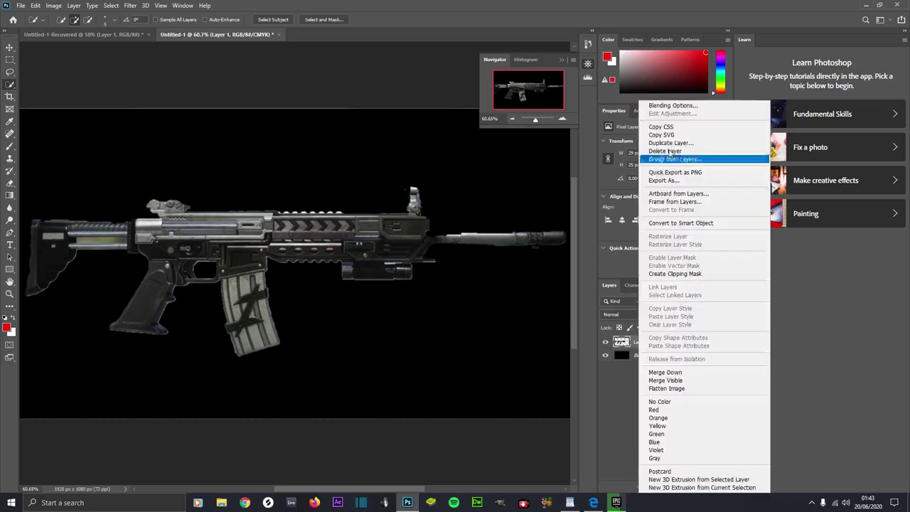
pyautogui.click(672, 106)
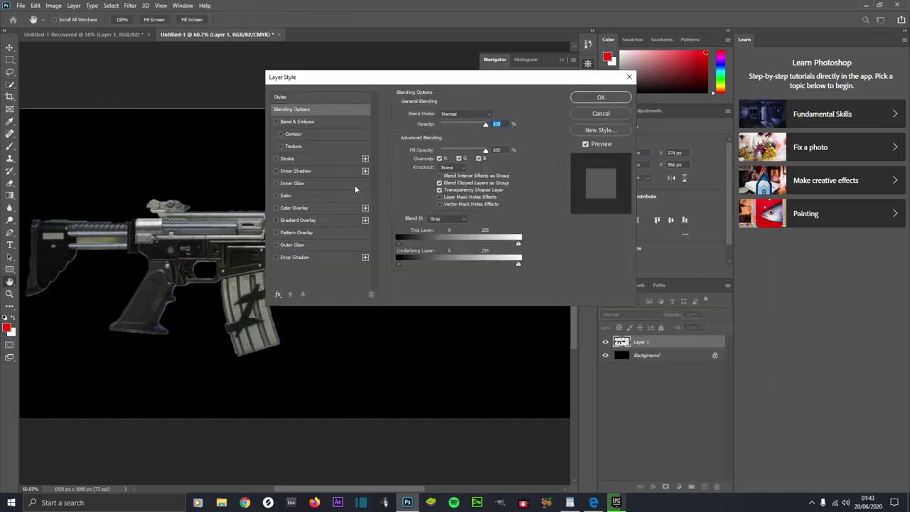
pyautogui.click(294, 157)
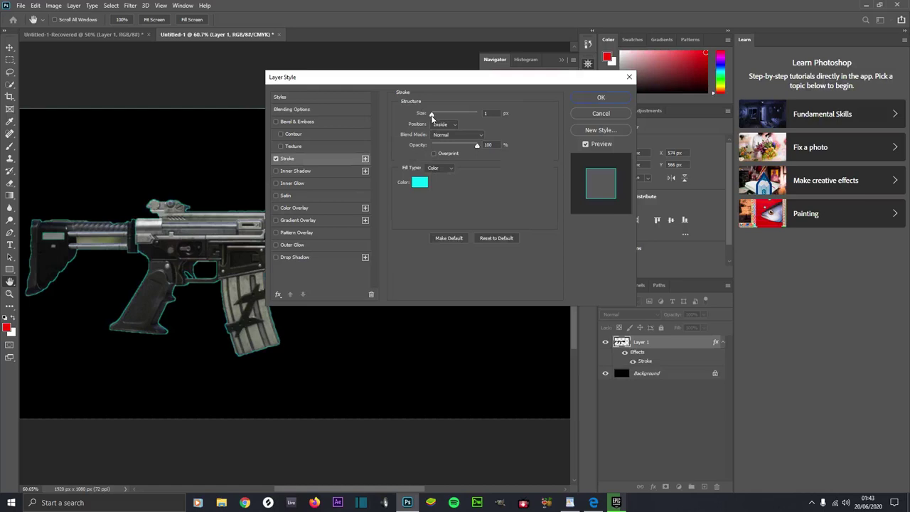
pyautogui.moveTo(431, 115); pyautogui.dragTo(435, 115)
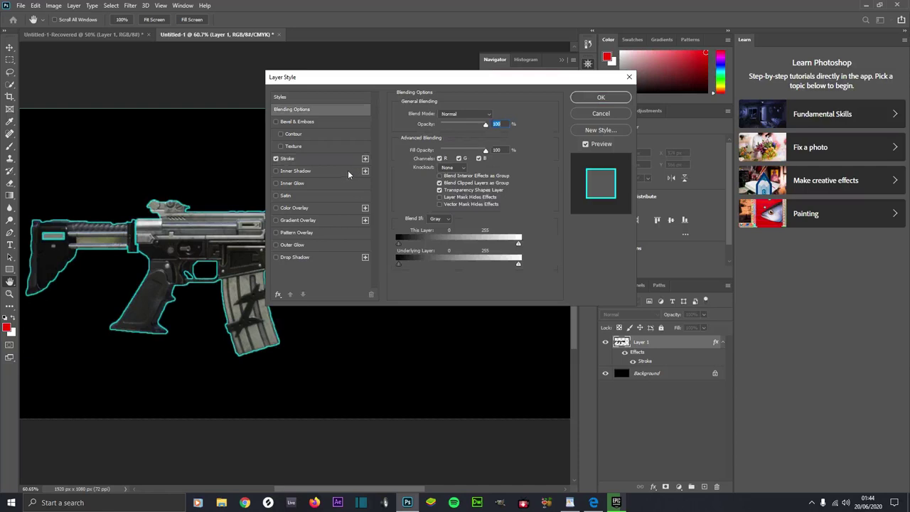
# Step: Add a white Inner Glow to the rifle layer at 75% opacity, with Choke 10% and Size 10 px, and apply the layer style
pyautogui.click(293, 184)
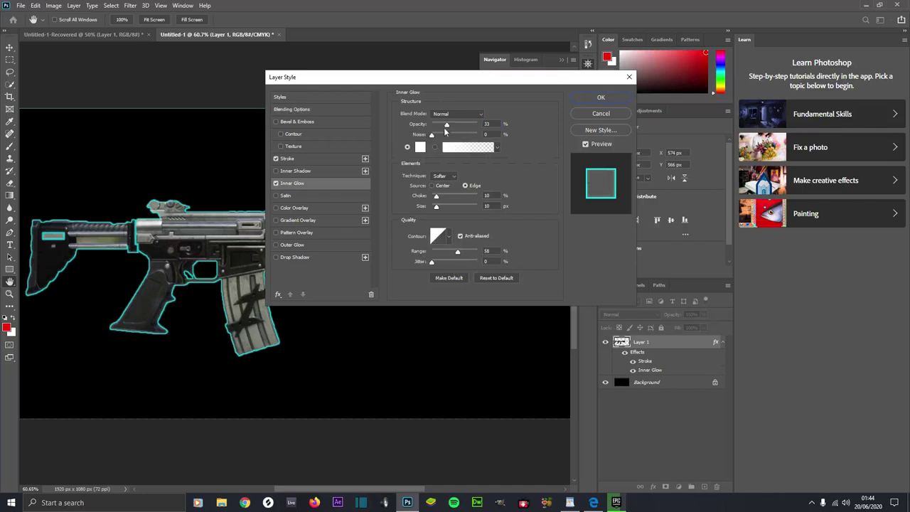
pyautogui.moveTo(446, 126)
pyautogui.mouseDown()
pyautogui.moveTo(495, 133)
pyautogui.moveTo(464, 130)
pyautogui.mouseUp()
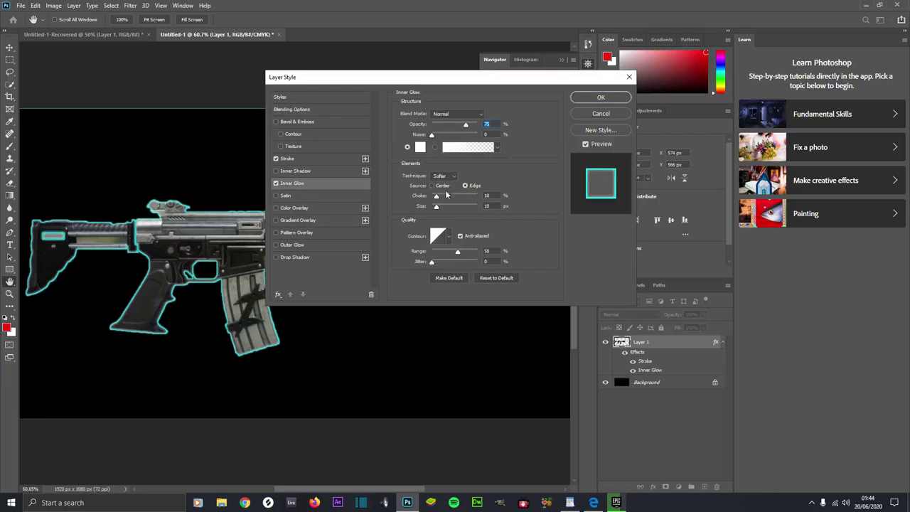
pyautogui.click(581, 100)
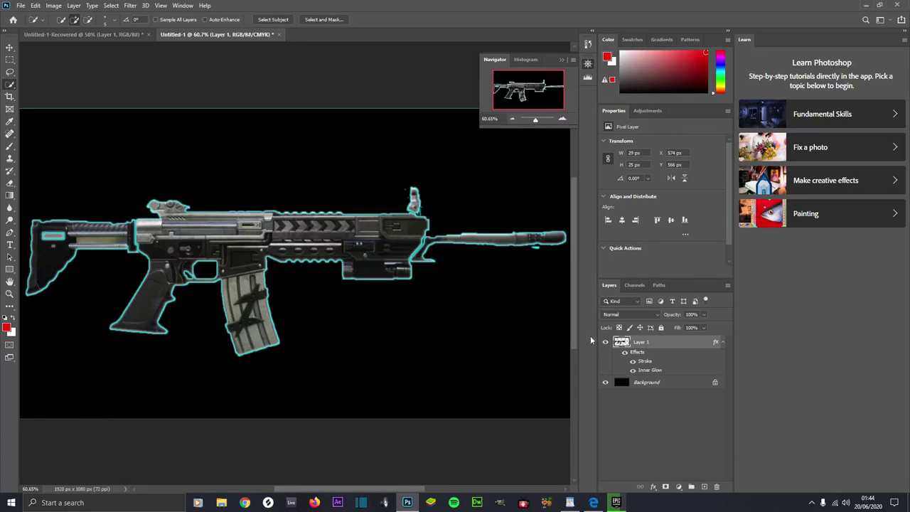
# Step: Hide the black Background layer and quick-export the rifle as a transparent PNG in the 2D_UE4_Weapon_Images folder
pyautogui.click(605, 383)
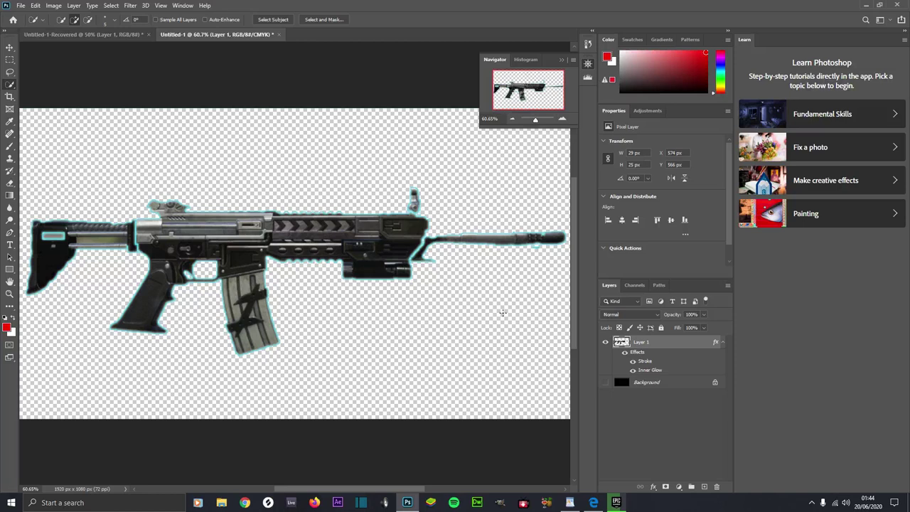
pyautogui.click(21, 6)
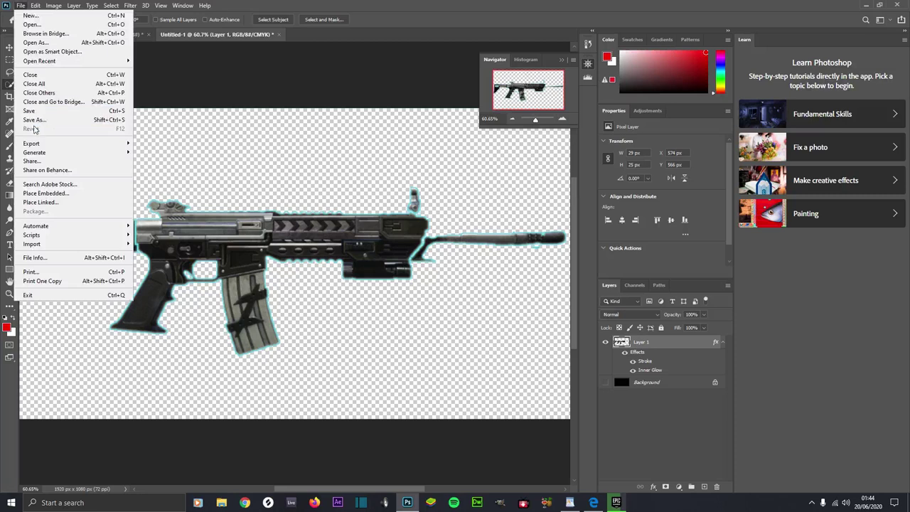
pyautogui.moveTo(31, 146)
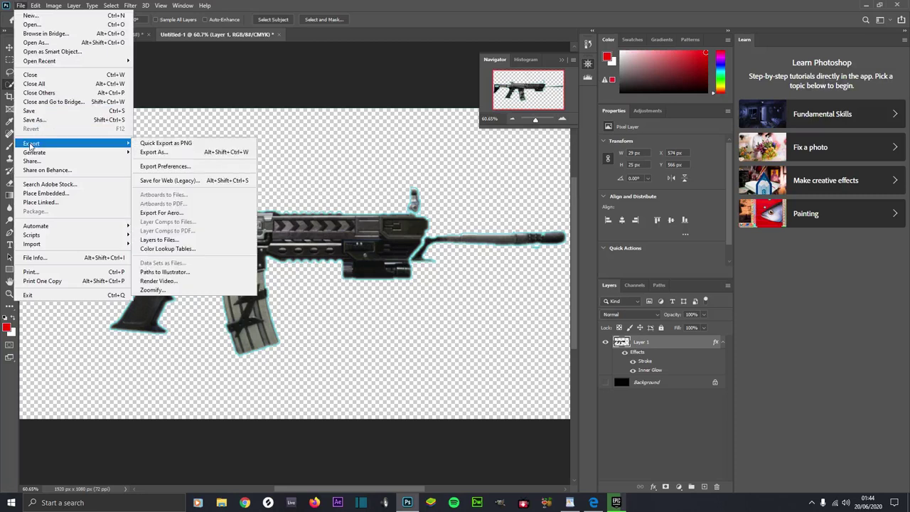
pyautogui.click(159, 145)
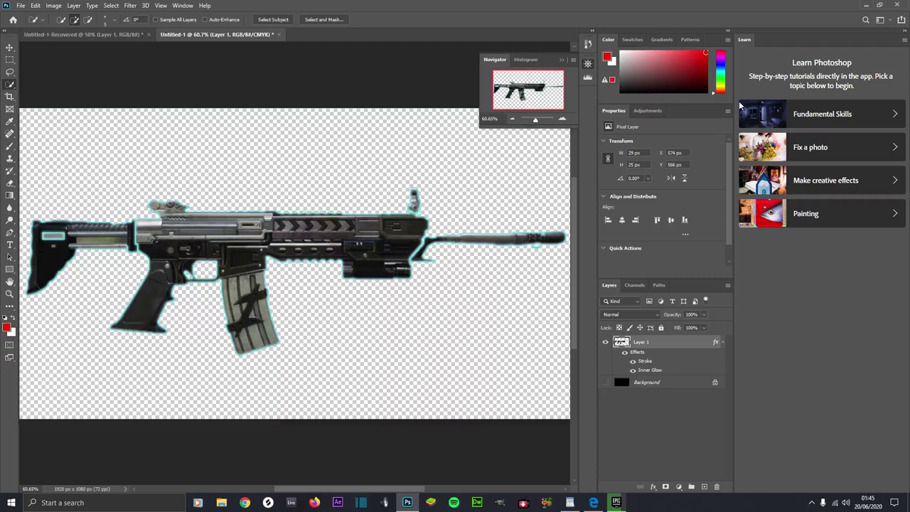
# Step: Switch to the 2D_UE4_Weapon_Images folder in File Explorer, rename Untitled-1 as Assault_Rifle and preview the image
pyautogui.click(901, 4)
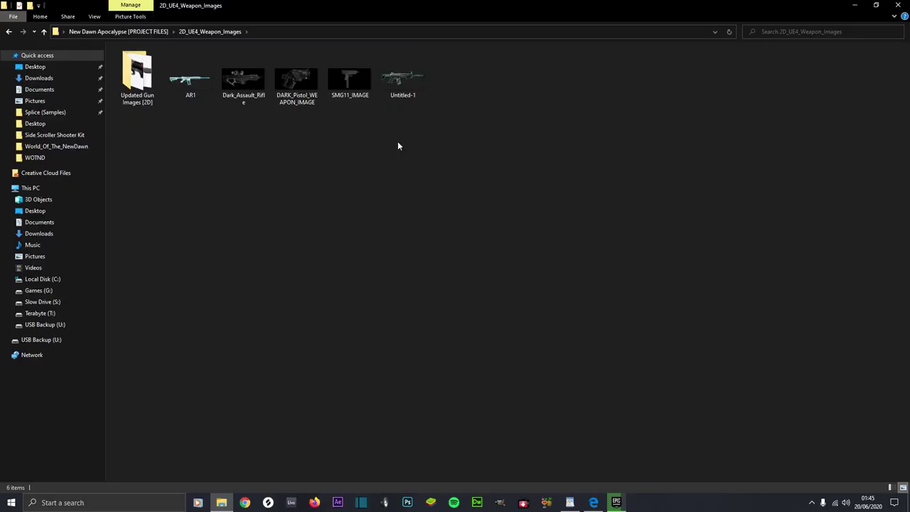
pyautogui.rightClick(395, 95)
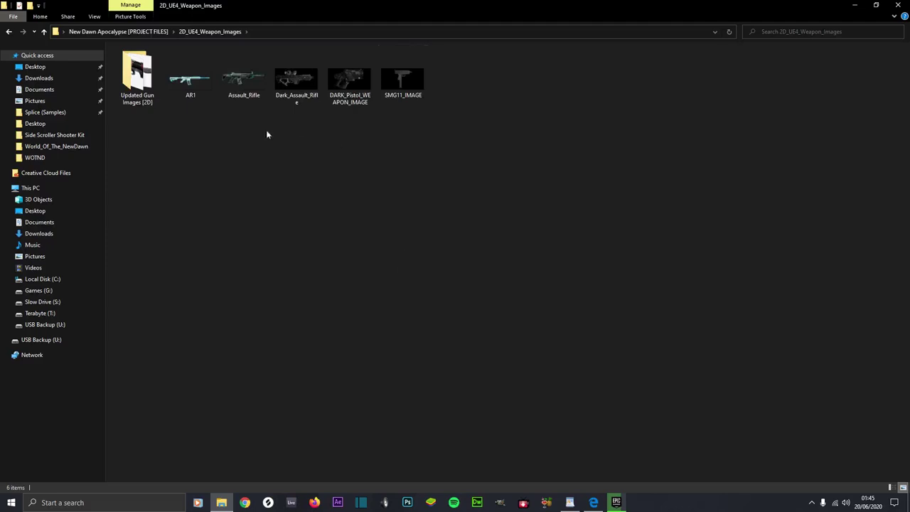
pyautogui.click(198, 84)
pyautogui.doubleClick(239, 84)
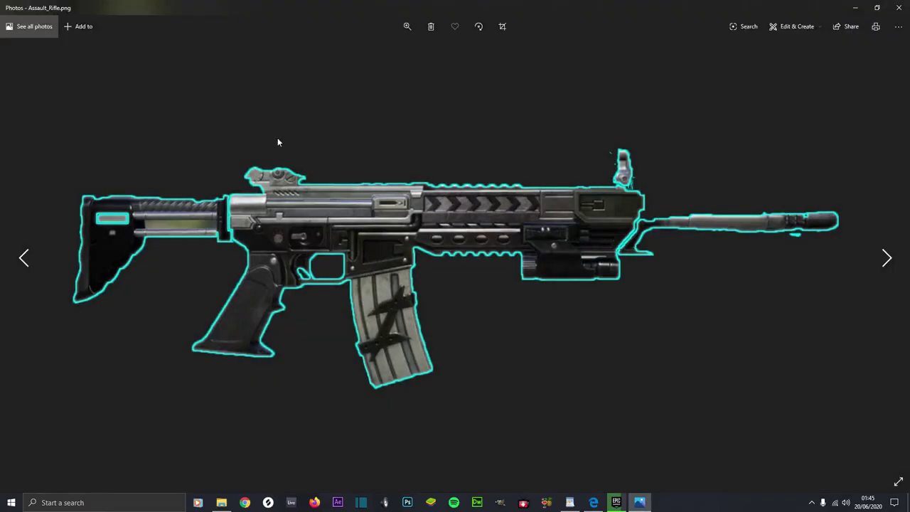
pyautogui.click(897, 7)
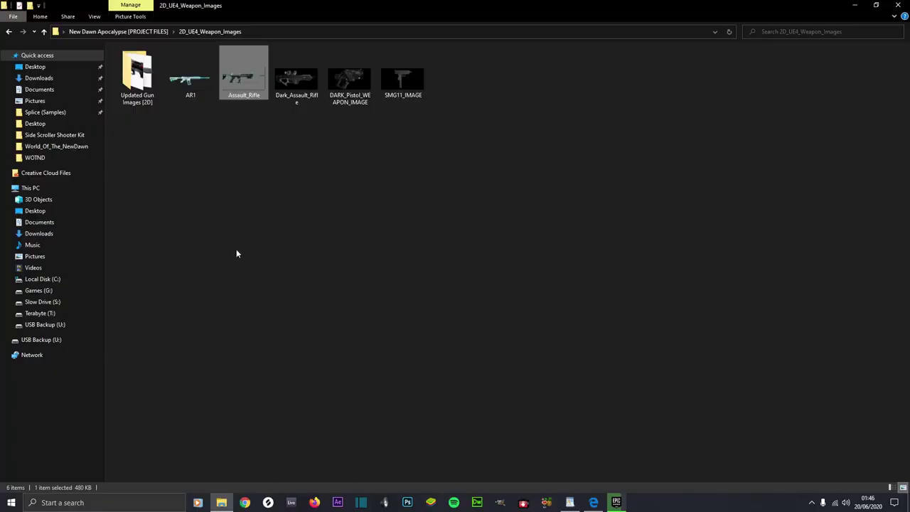